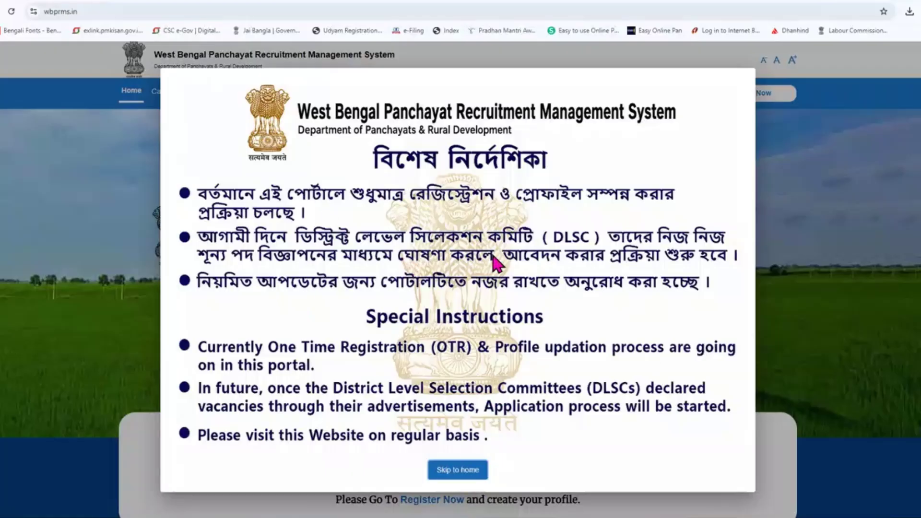
Step: Dismiss the special instructions notice and start a new candidate registration with Register Now
left_click(459, 471)
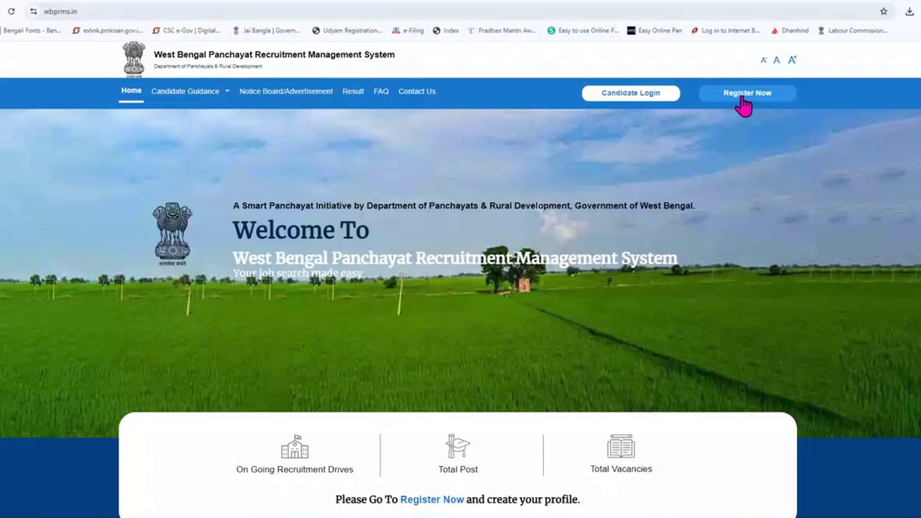
left_click(742, 99)
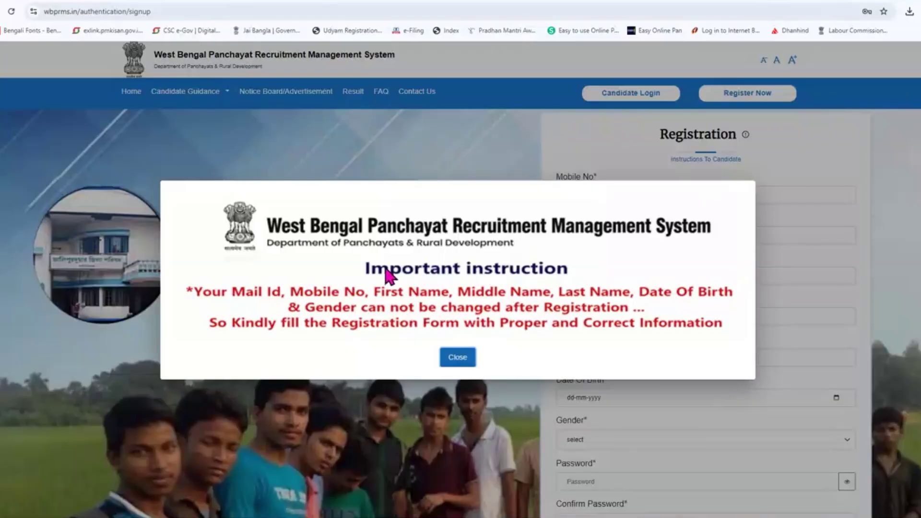
Step: Close the important instruction notice and try requesting the OTP before the form is filled
left_click(458, 358)
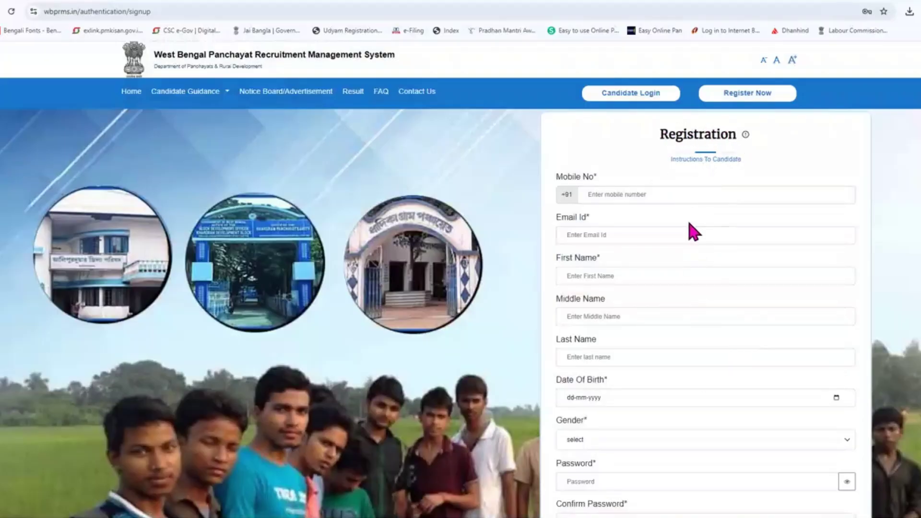
scroll(693, 233, "down", 5)
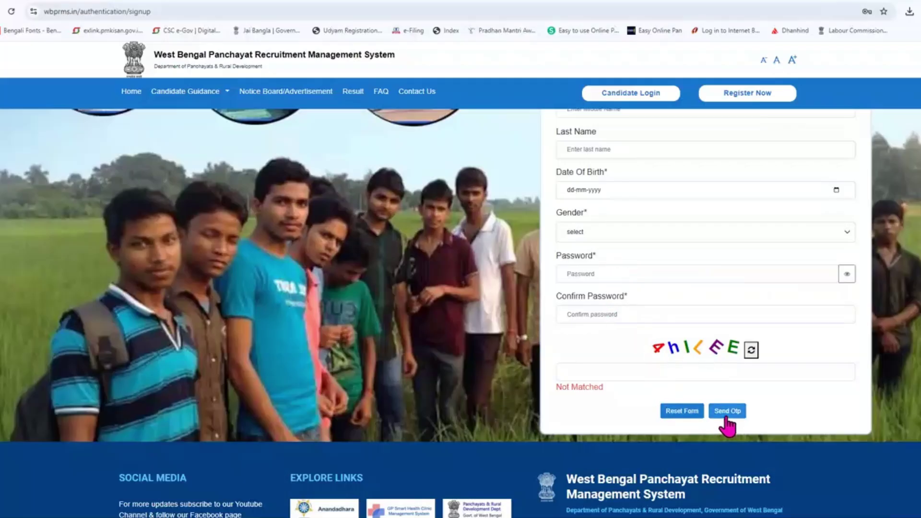
left_click(727, 415)
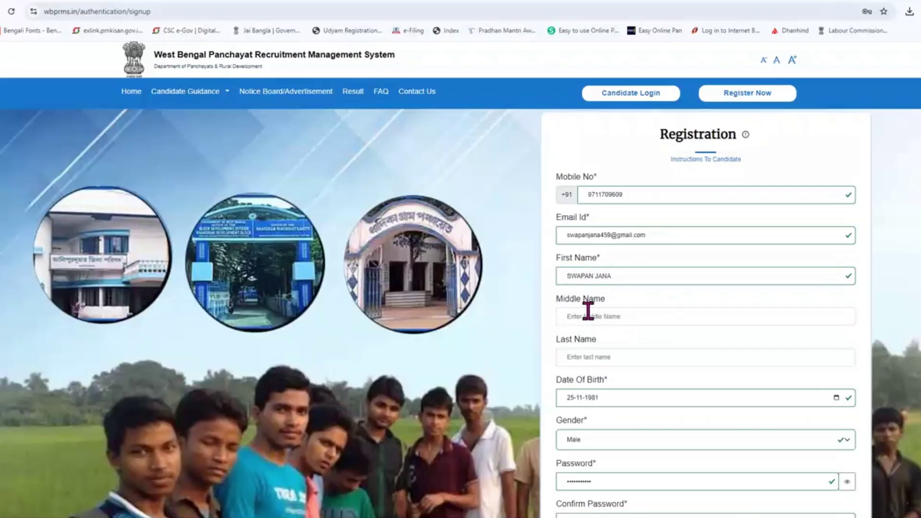
Step: Request a registration OTP and begin entering the received six-digit code
scroll(589, 356, "down", 2)
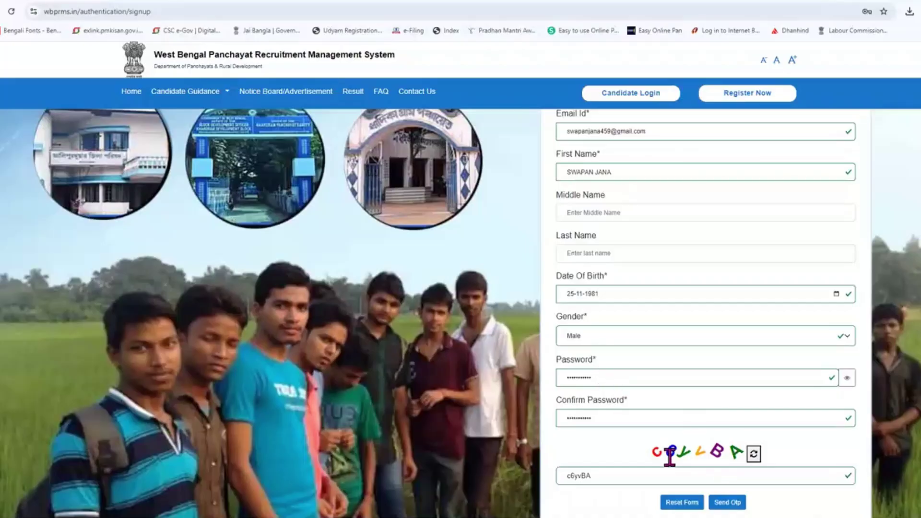
left_click(728, 504)
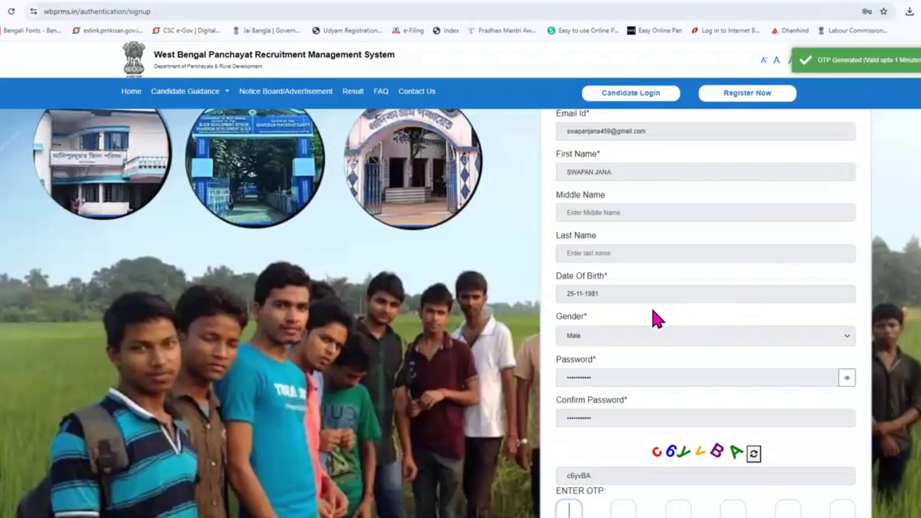
scroll(658, 318, "down", 4)
left_click(570, 315)
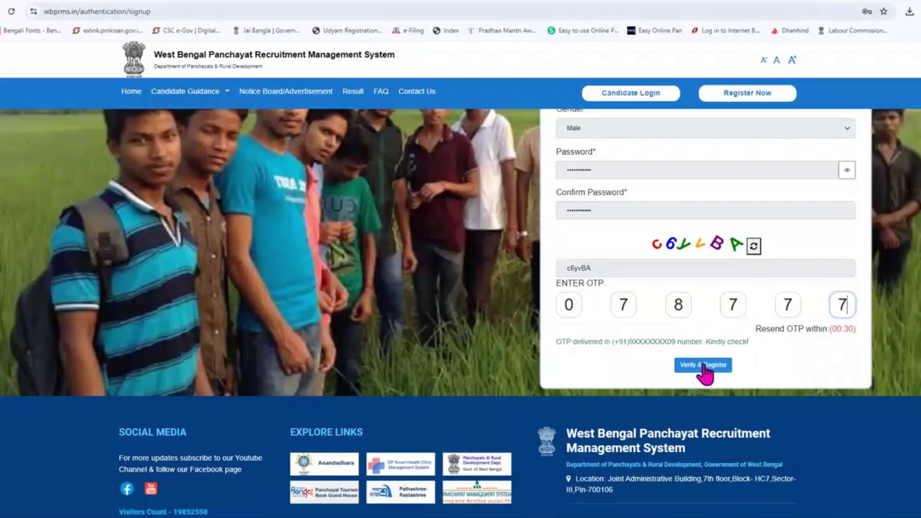
Step: Verify and register, save the login in Chrome, and enter the candidate's mobile number
left_click(704, 366)
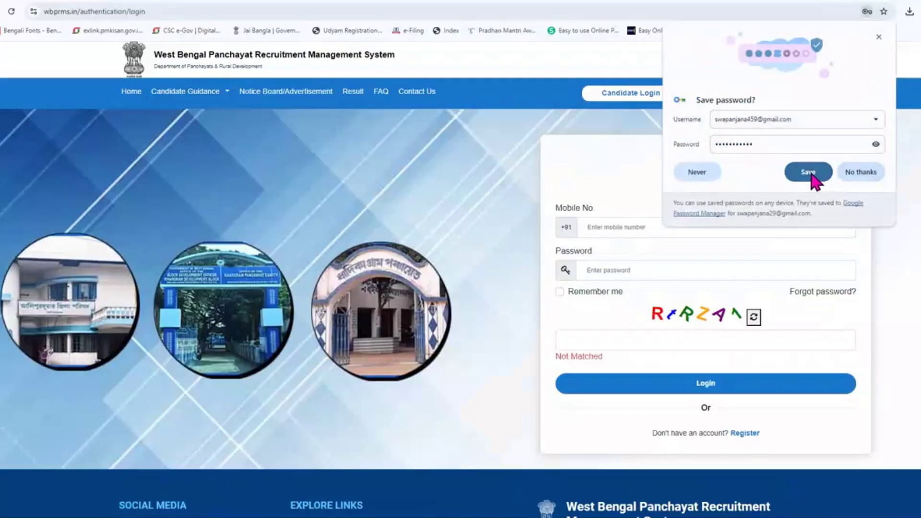
left_click(812, 173)
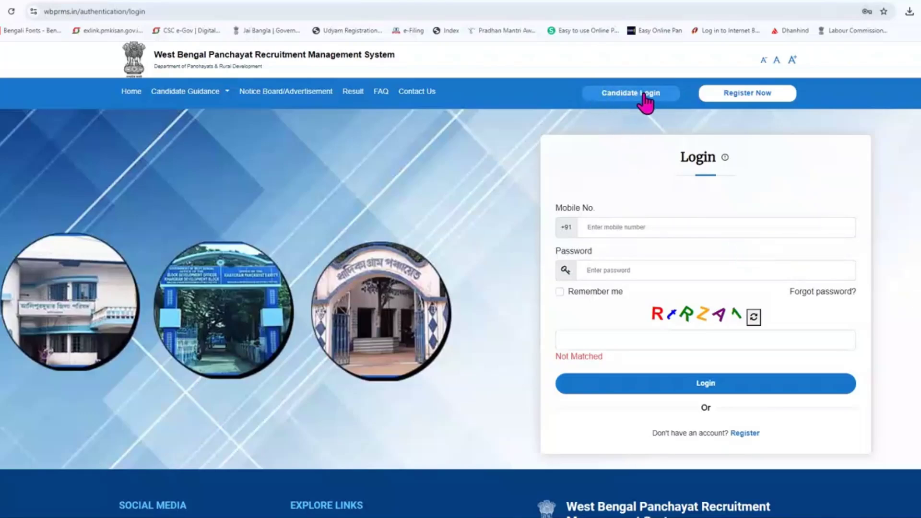
left_click(626, 228)
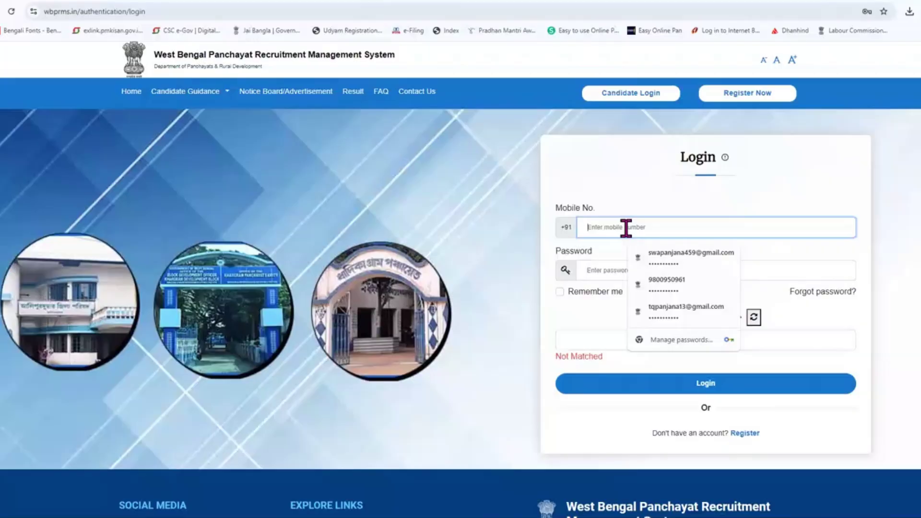
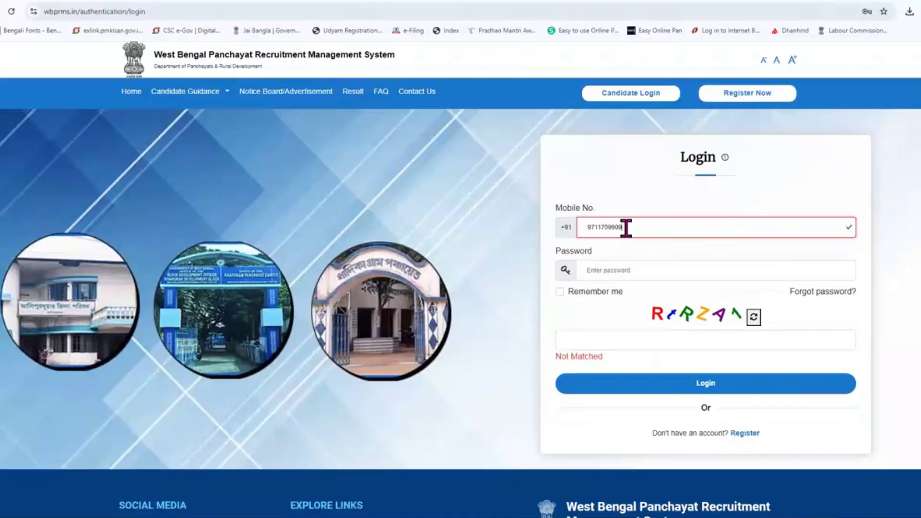
Step: Enter the account password and the matching captcha on the login form
left_click(655, 272)
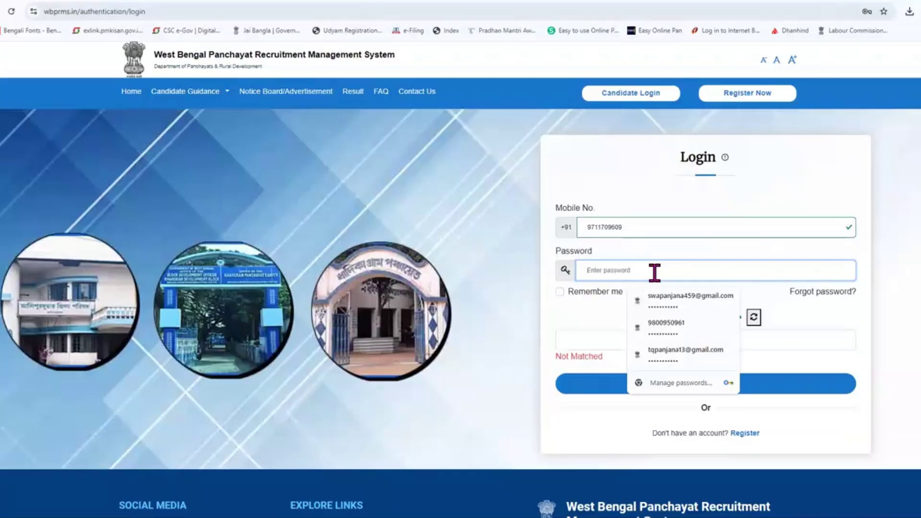
type("a")
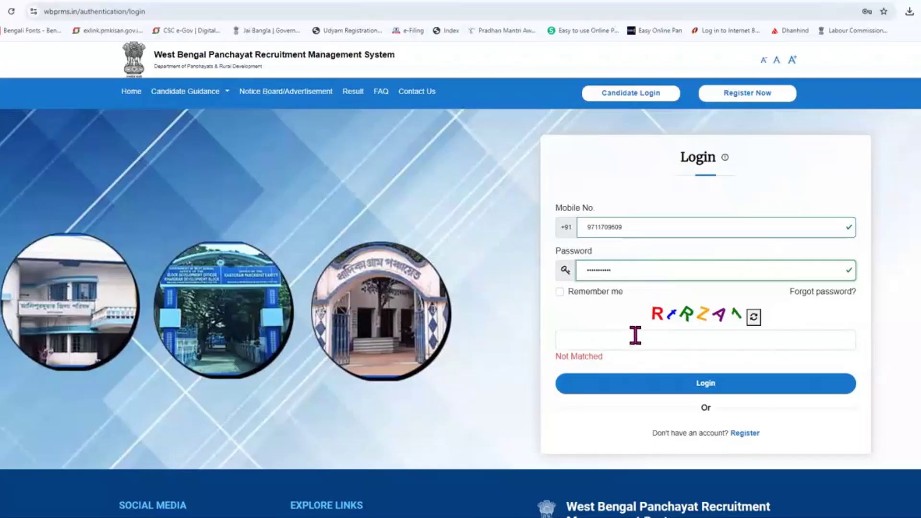
left_click(608, 342)
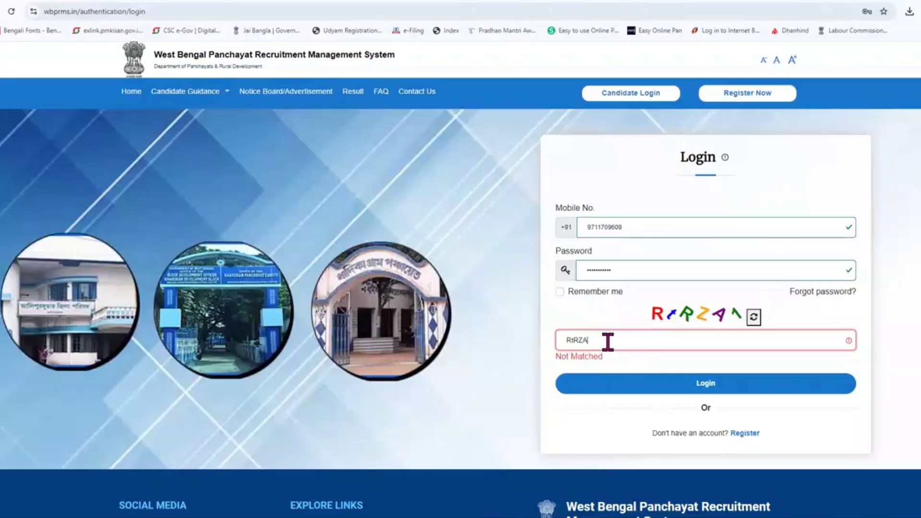
type("RtRZA1")
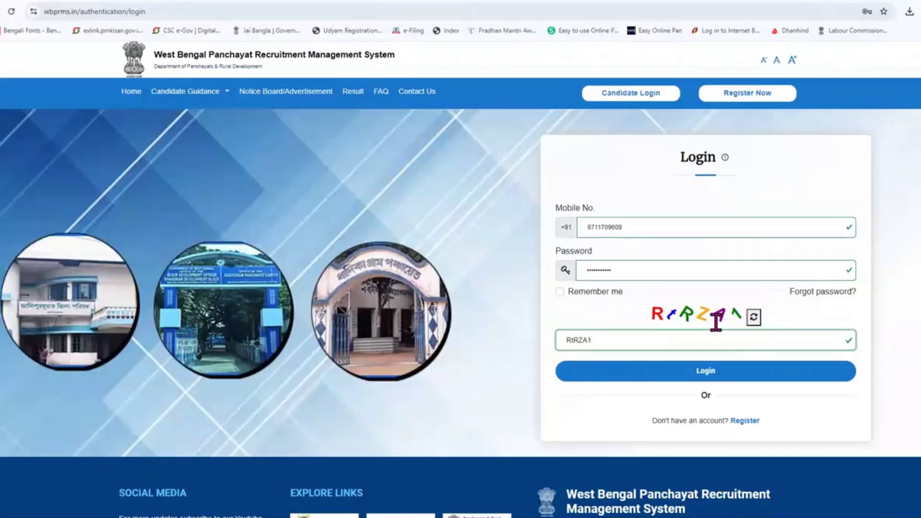
Step: Log in, dismiss Chrome's save-password offer, and open Edit-Profile at Image & Signature
left_click(706, 374)
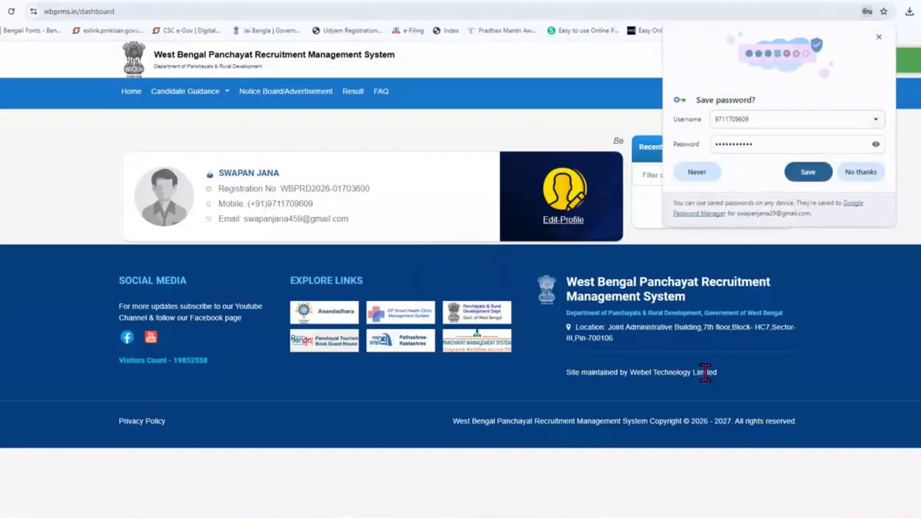
left_click(879, 37)
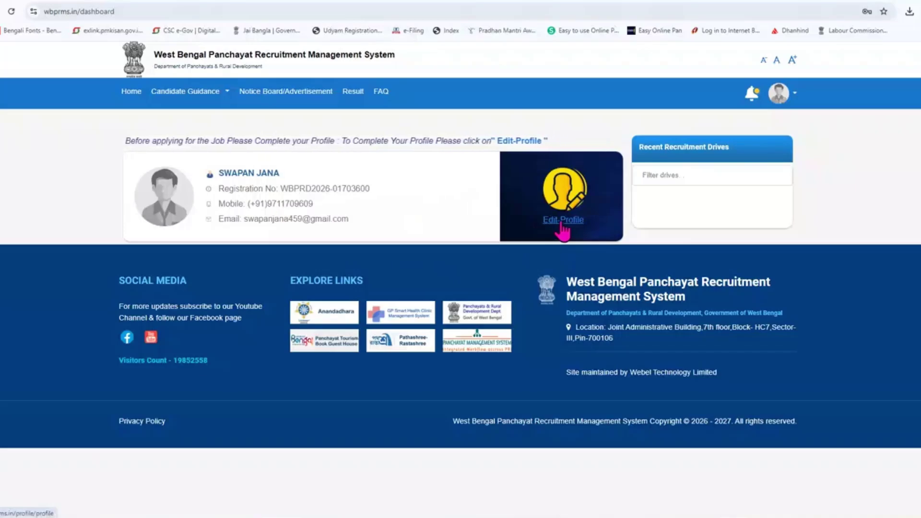
left_click(561, 221)
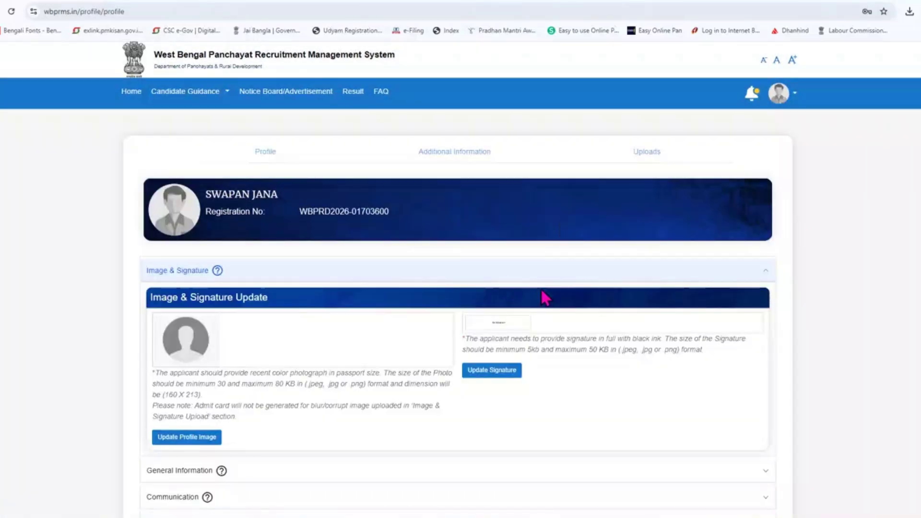
scroll(461, 312, "down", 2)
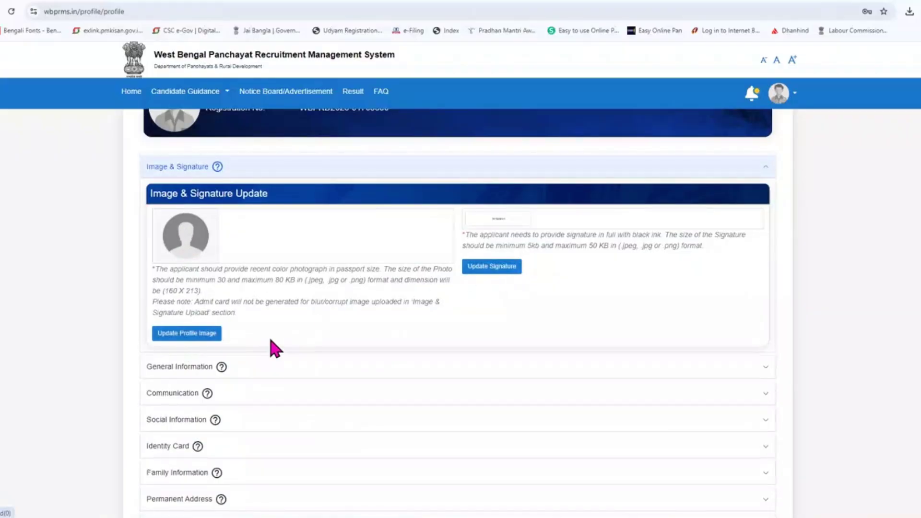
left_click(186, 333)
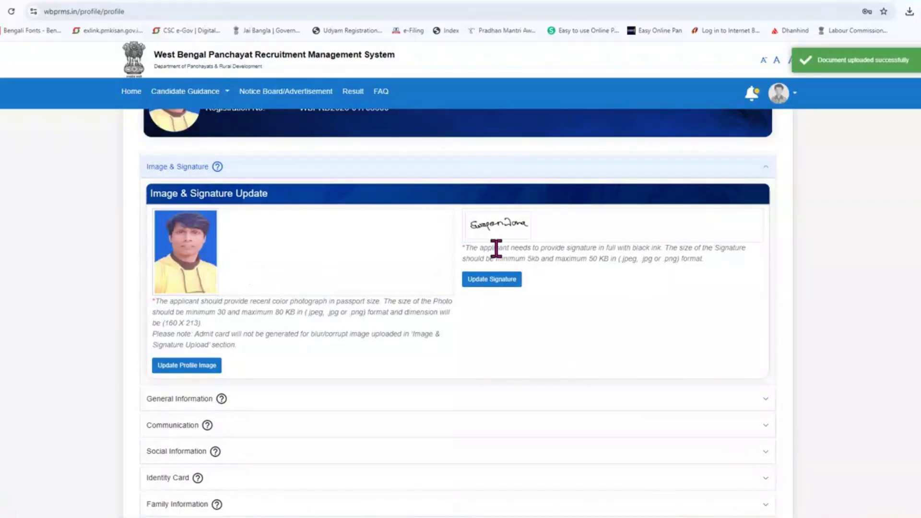
scroll(438, 281, "down", 4)
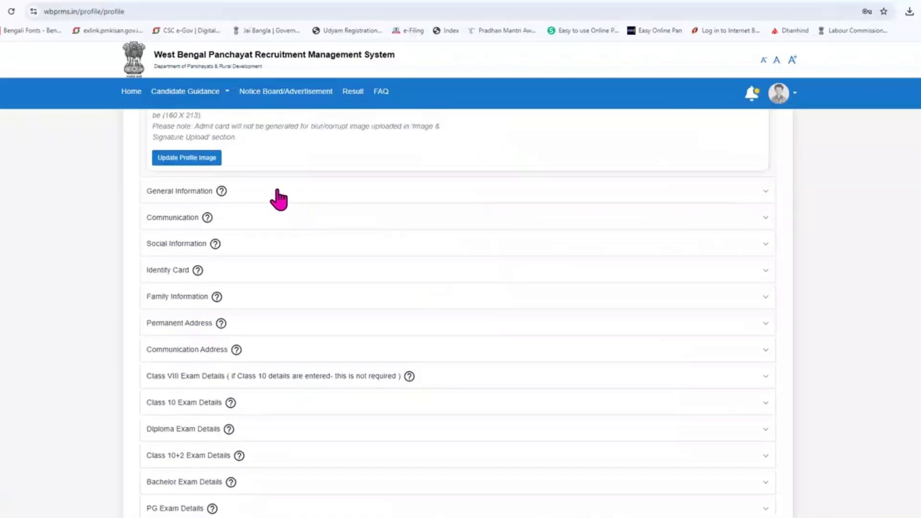
scroll(279, 200, "down", 2)
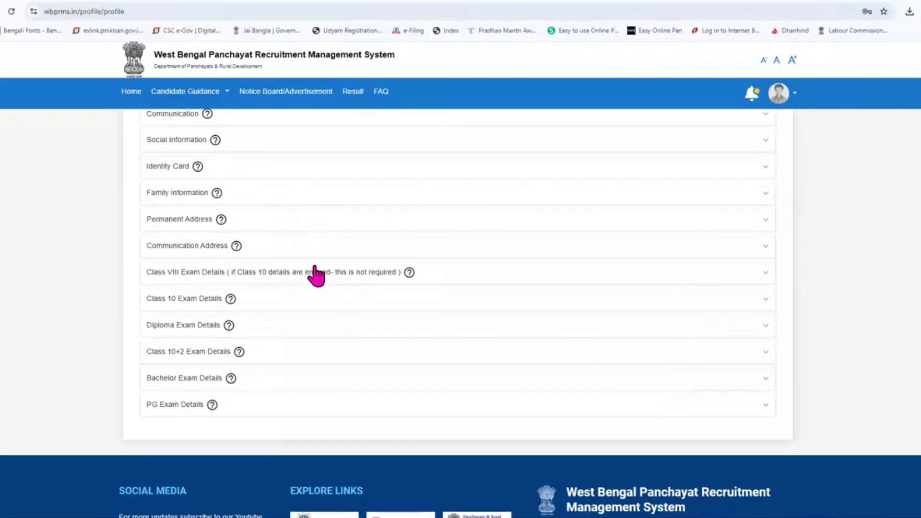
scroll(561, 392, "up", 2)
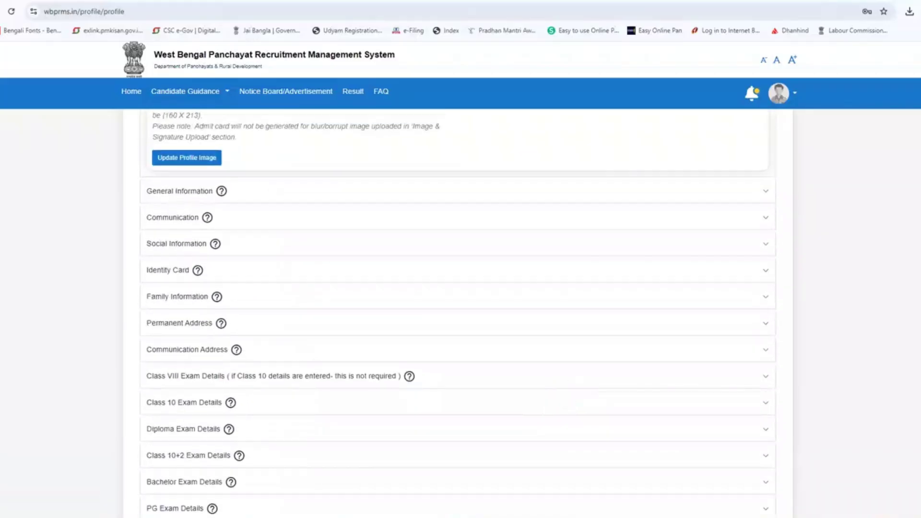
scroll(458, 312, "down", 1)
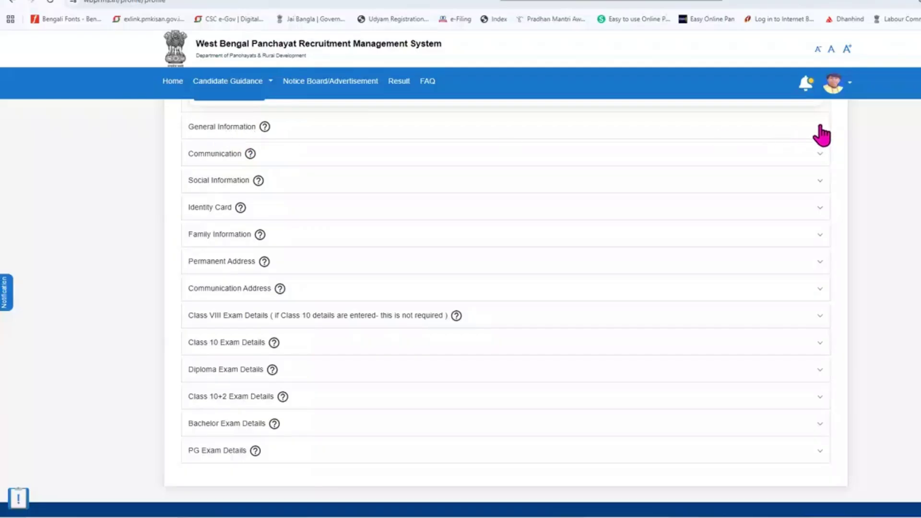
Step: Expand and collapse General Information, Communication and Social Information (Hinduism, OBC-B) in turn
left_click(821, 127)
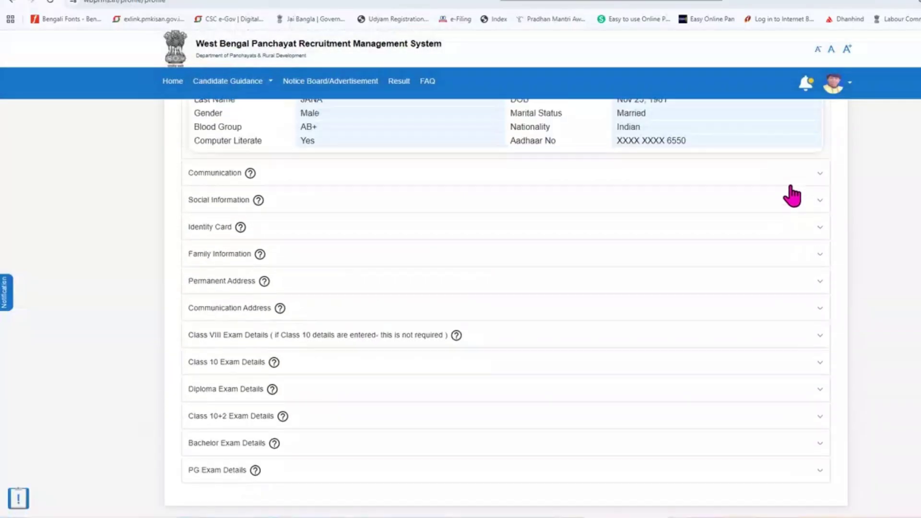
scroll(792, 196, "up", 2)
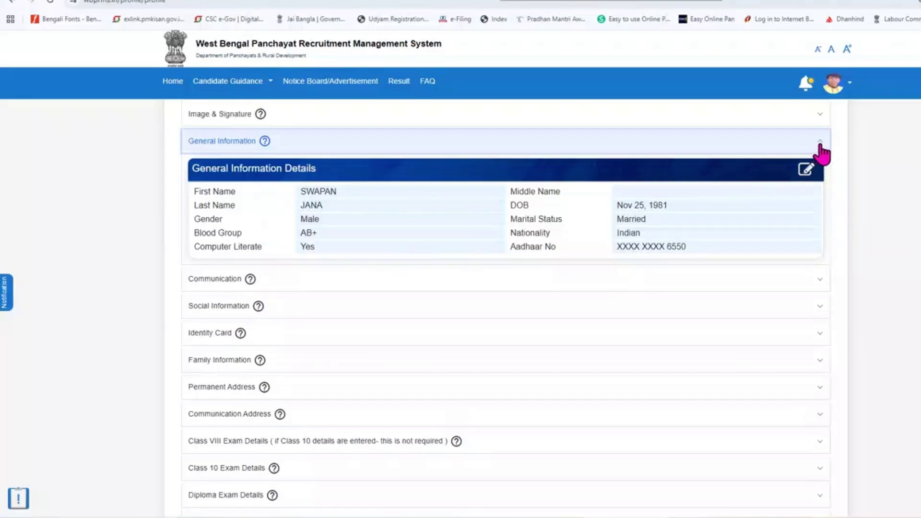
left_click(820, 146)
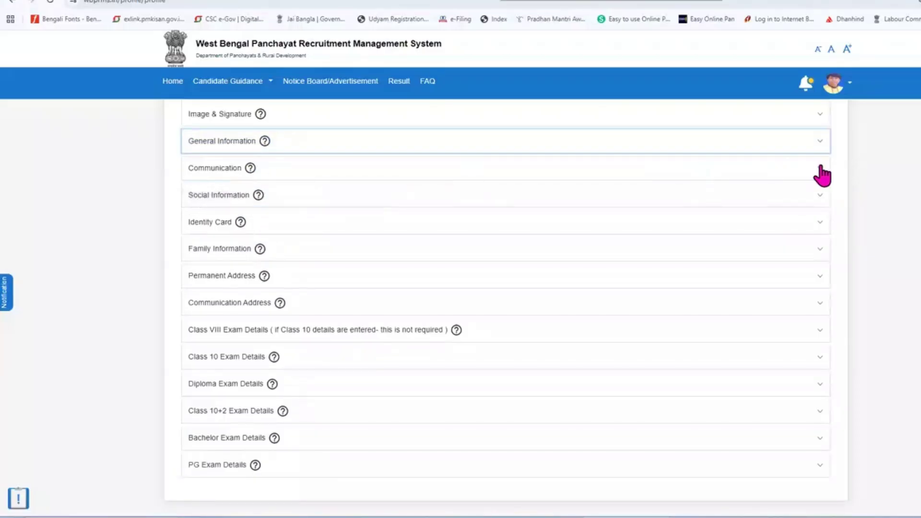
left_click(821, 169)
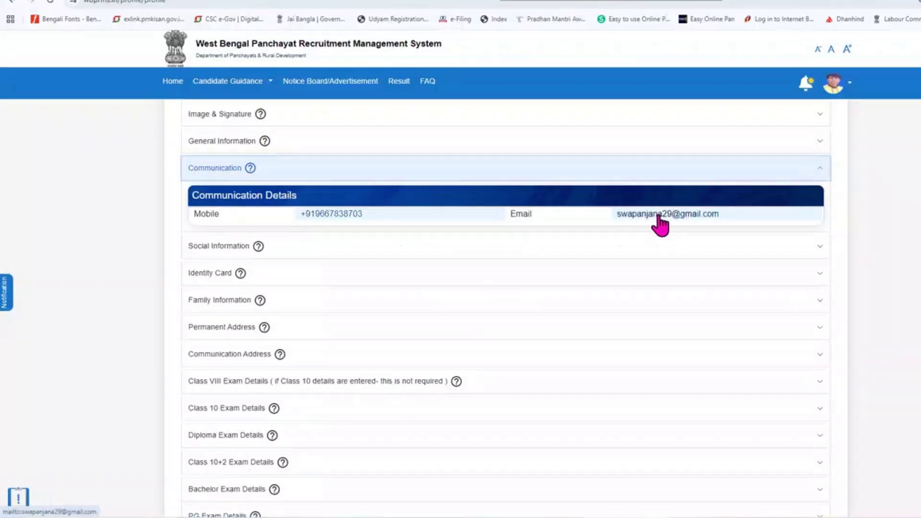
left_click(821, 171)
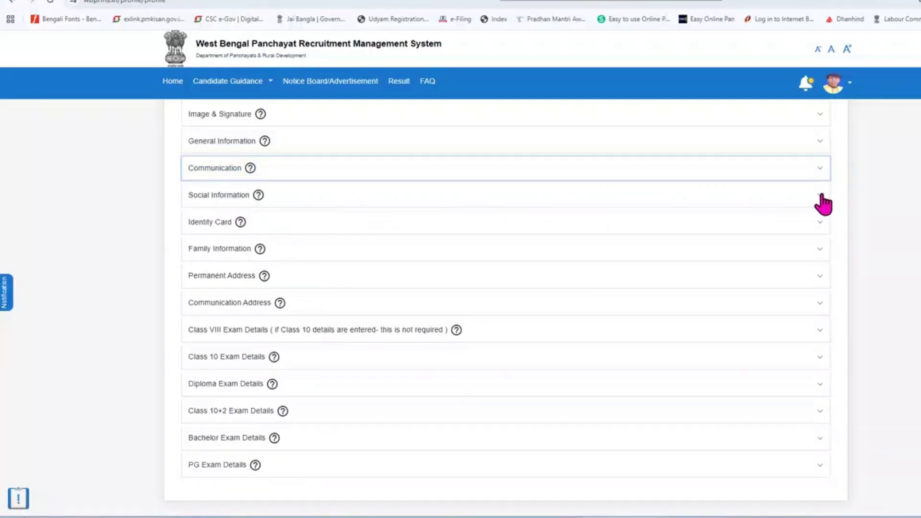
left_click(822, 196)
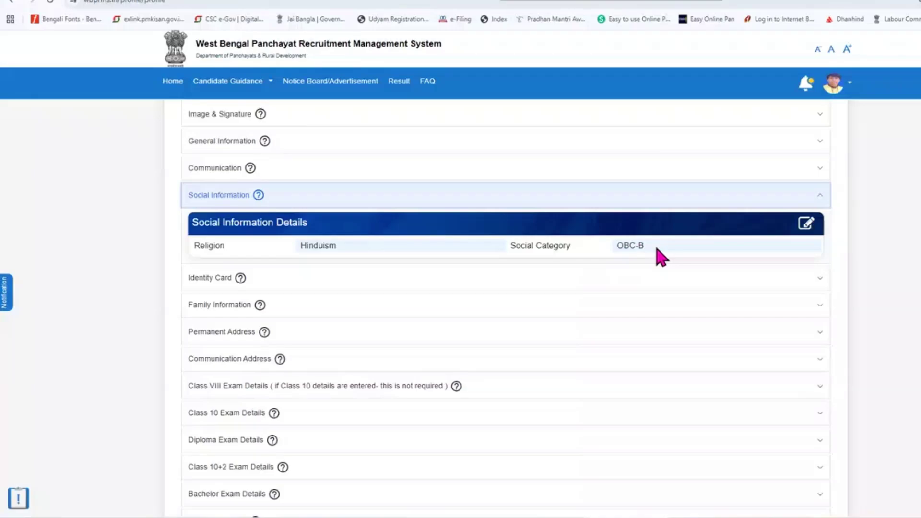
left_click(819, 196)
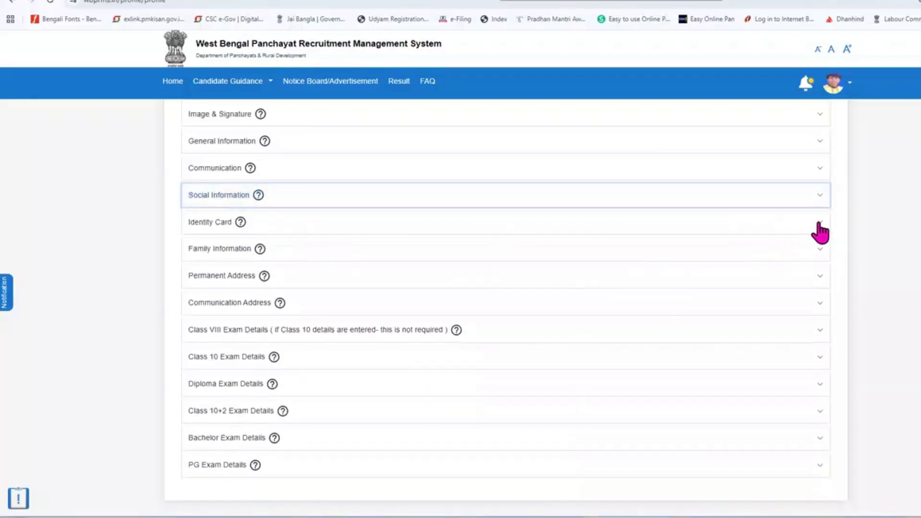
Step: Expand and collapse Identity Card, Family Information and Permanent Address, then return to the top
left_click(820, 225)
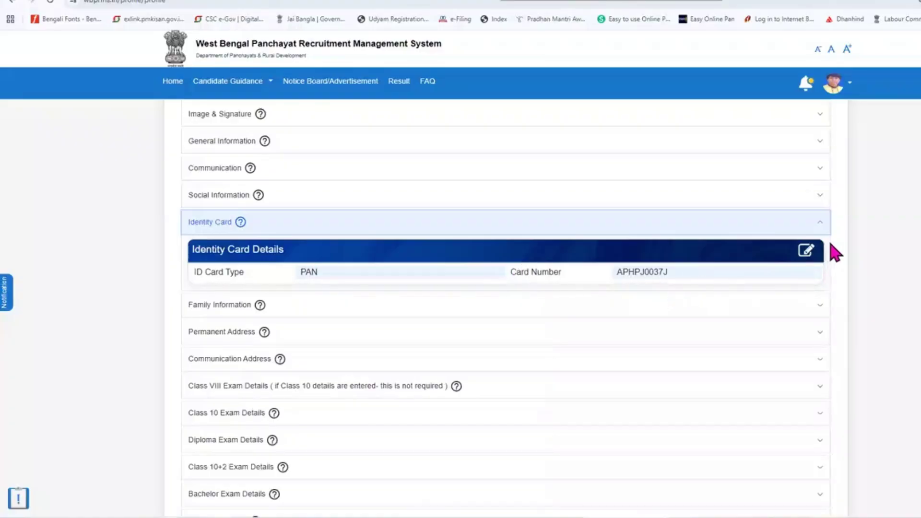
left_click(819, 224)
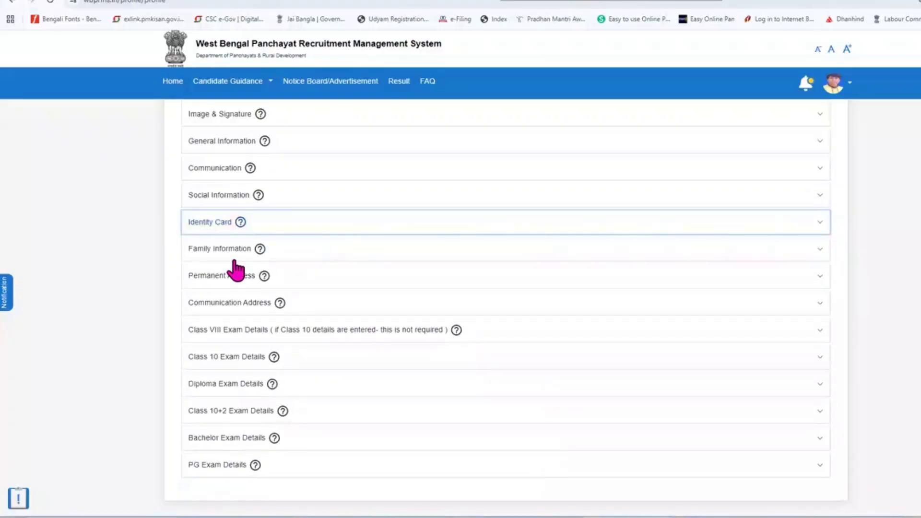
left_click(292, 251)
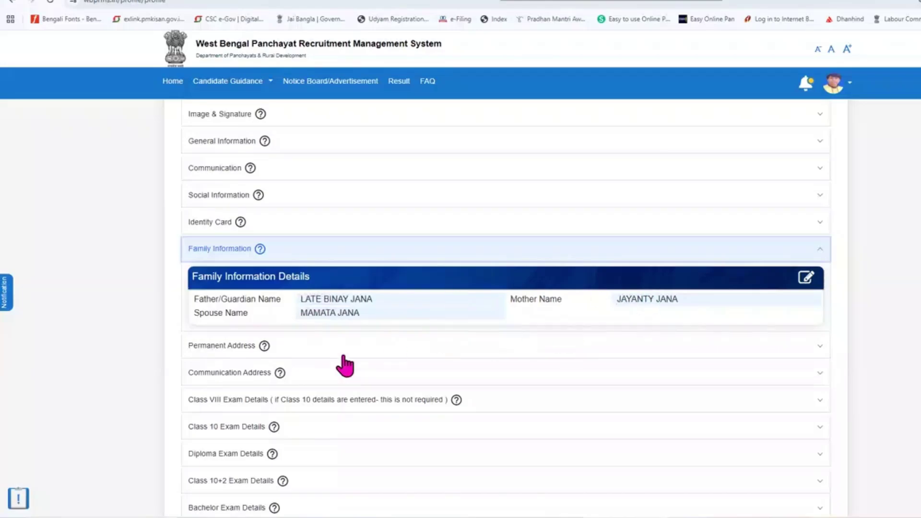
left_click(818, 250)
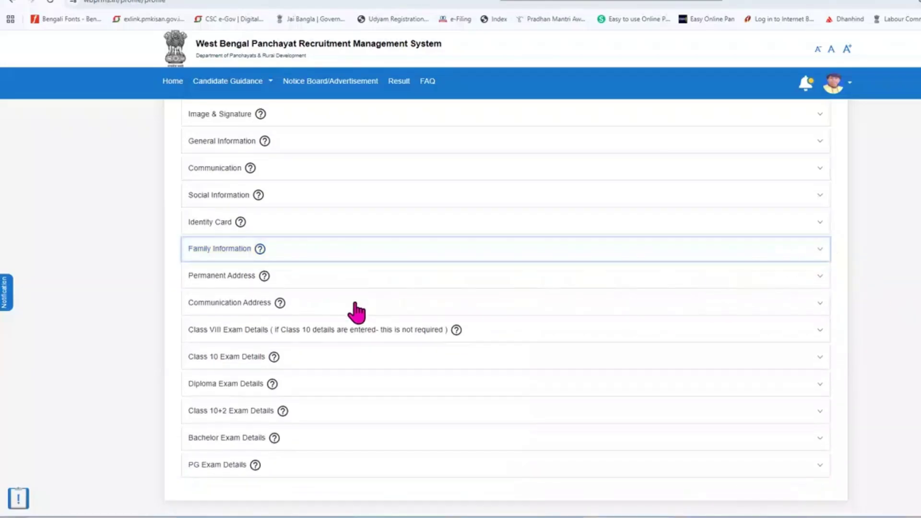
left_click(821, 278)
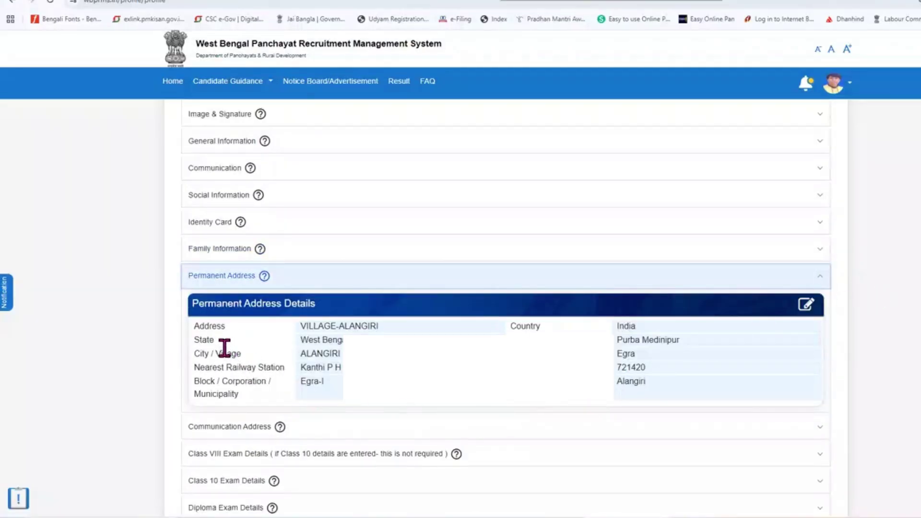
left_click(819, 280)
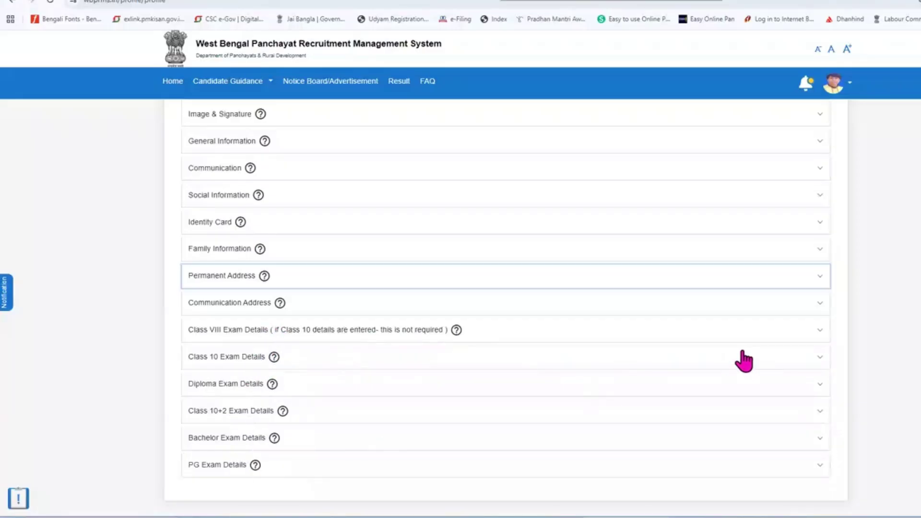
scroll(744, 360, "down", 3)
scroll(730, 359, "up", 5)
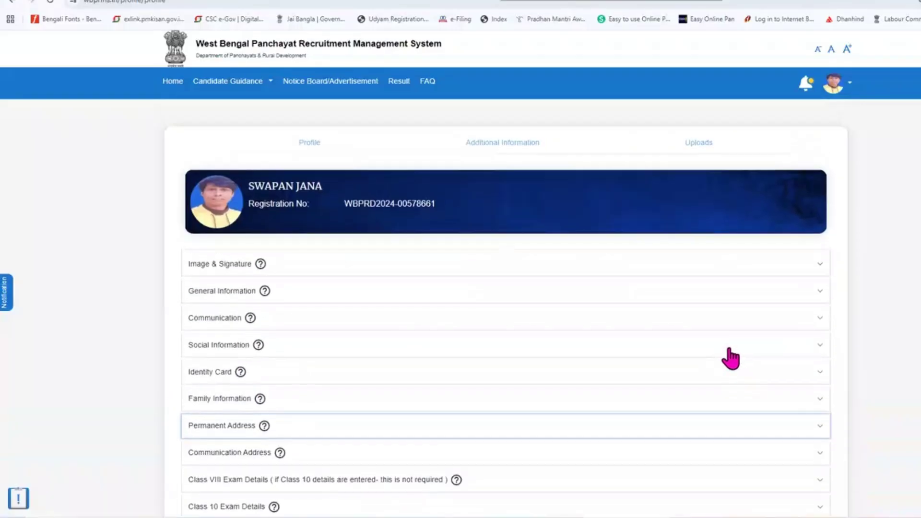
Step: Collapse Ex-Servicemen and show Languages Known: Bengali, English, Hindi Yes; Nepali, Santali, Urdu No
left_click(495, 146)
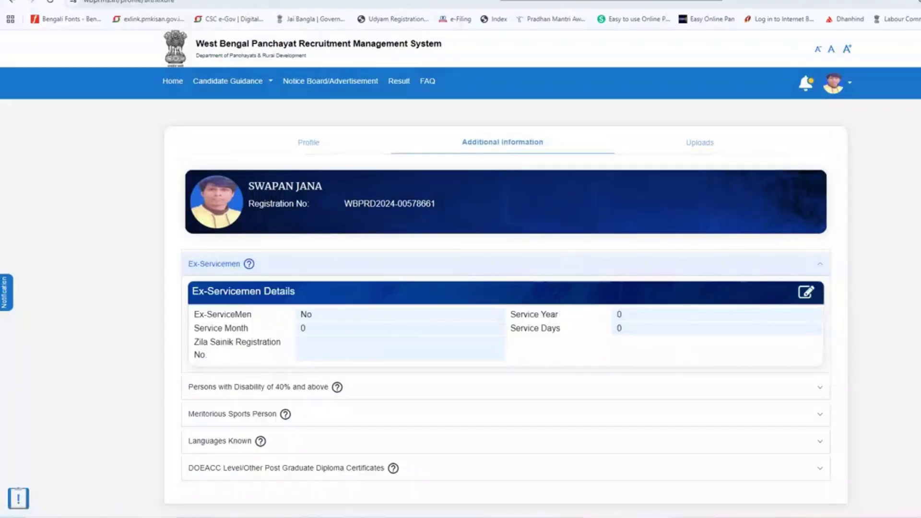
left_click(821, 265)
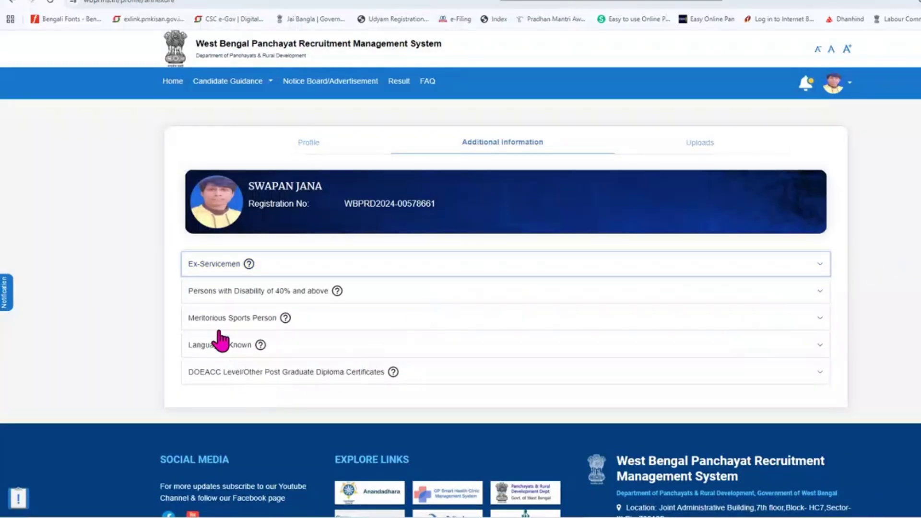
left_click(257, 353)
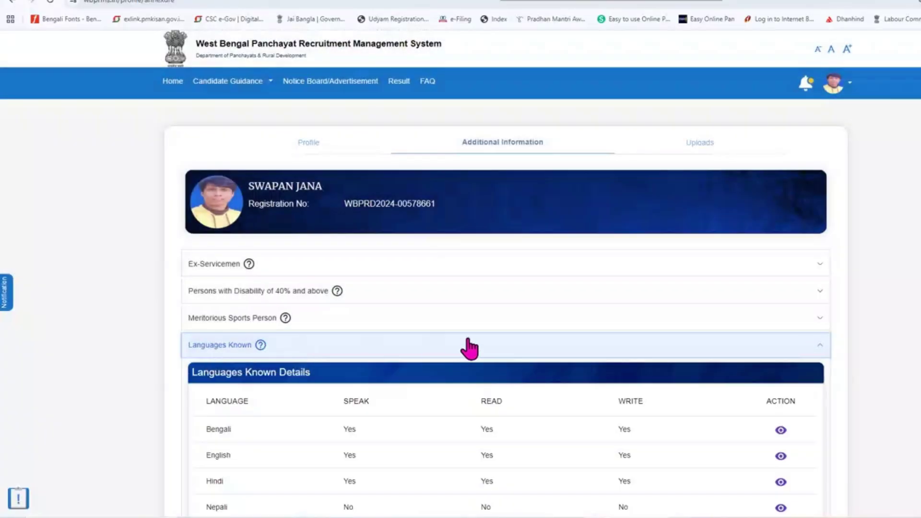
scroll(471, 349, "down", 2)
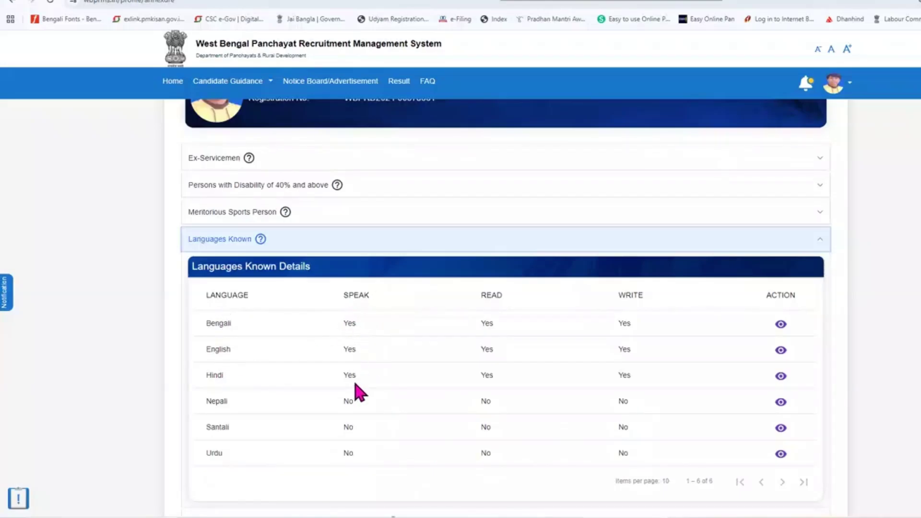
Step: Check the empty DOEACC section, then list uploads: PAN identity proof, Class 10 Admit Card, OBC-B Certificate
left_click(818, 240)
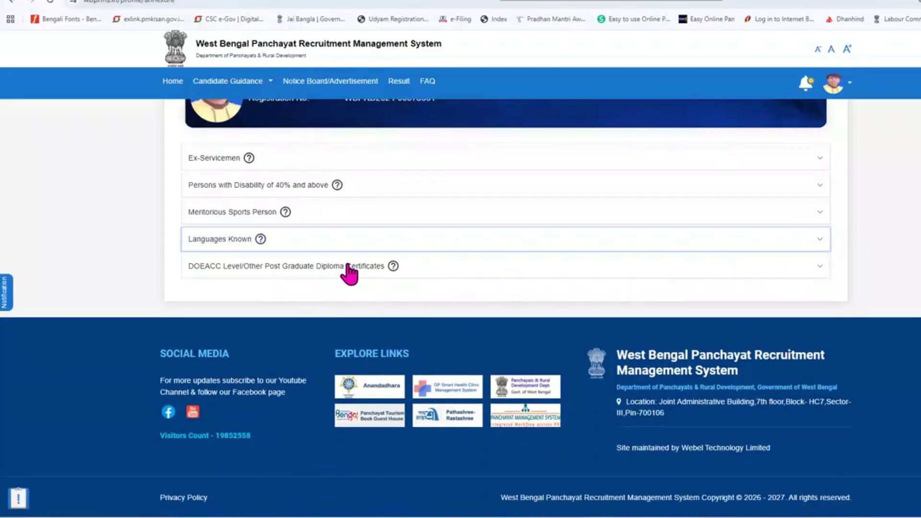
left_click(416, 269)
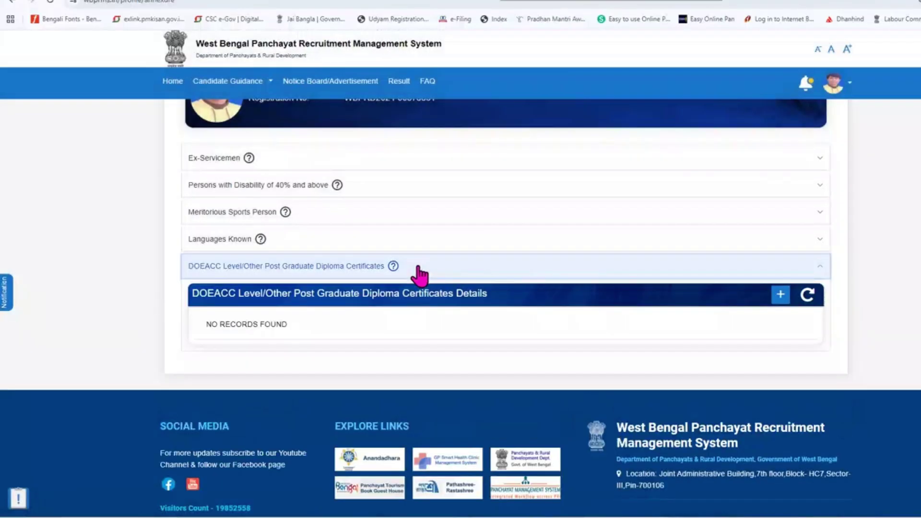
left_click(821, 273)
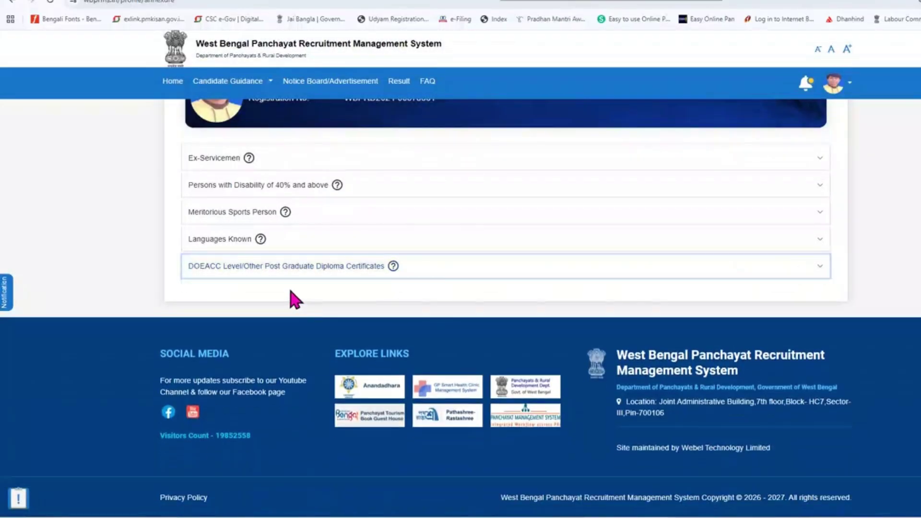
scroll(438, 263, "up", 3)
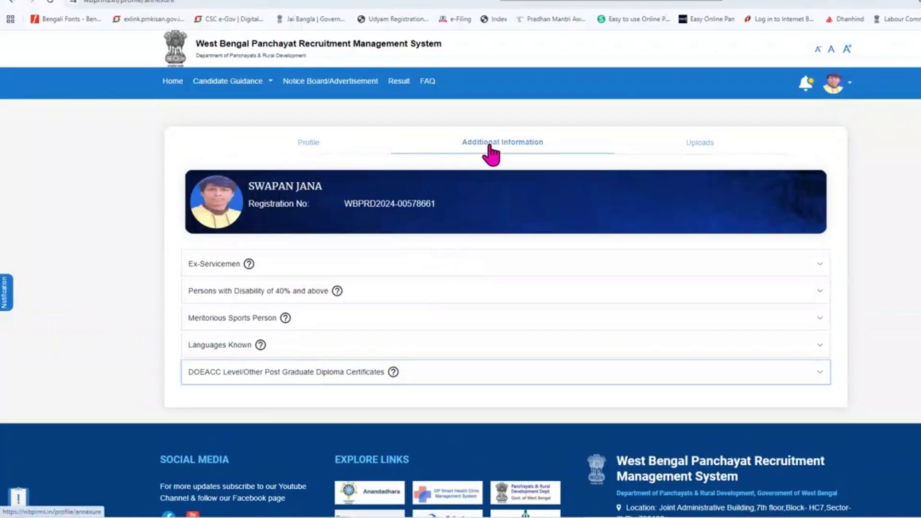
left_click(703, 151)
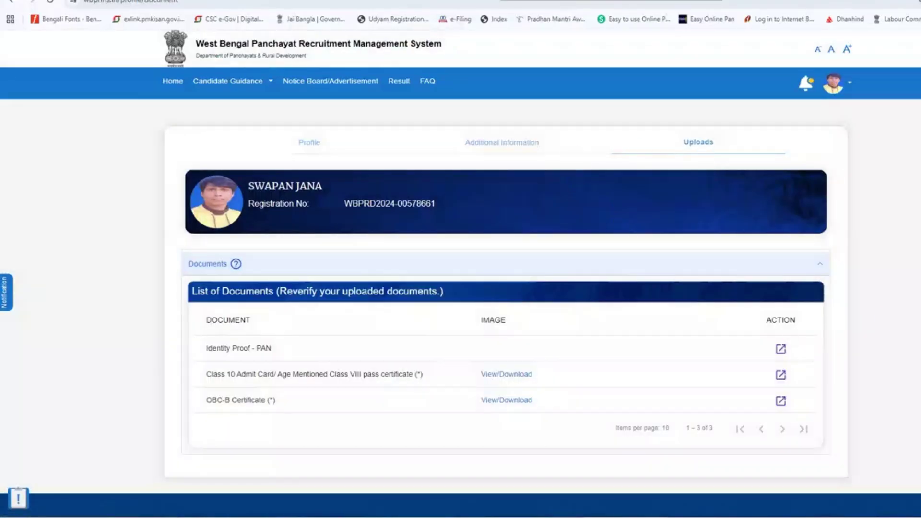